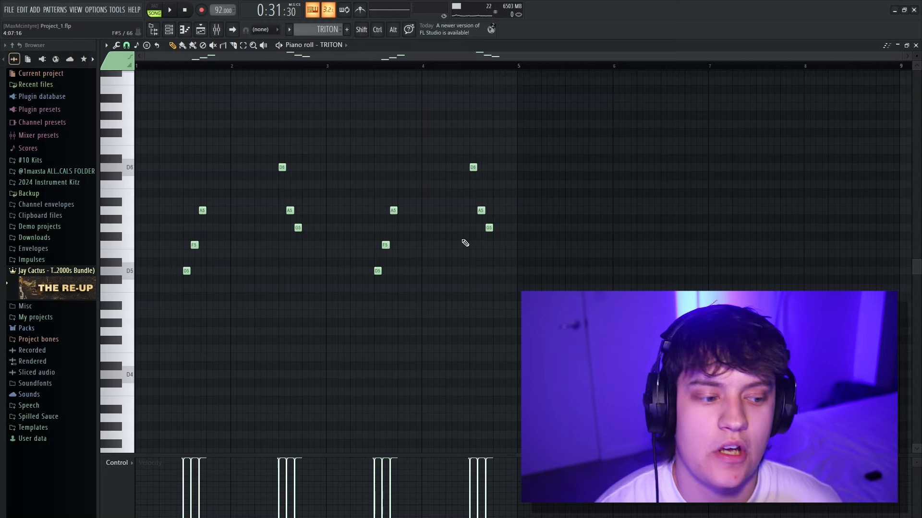
# Play back the TRITON melody, duplicate its two-bar phrase, and open another effect on mixer insert 21
pyautogui.scroll(3, 461, 173)
pyautogui.scroll(-4, 341, 149)
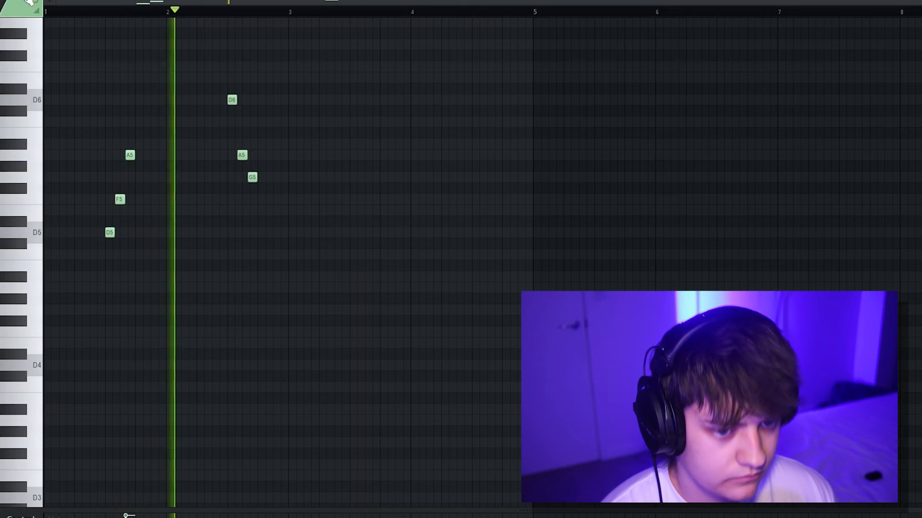
pyautogui.click(32, 0)
pyautogui.click(43, 171)
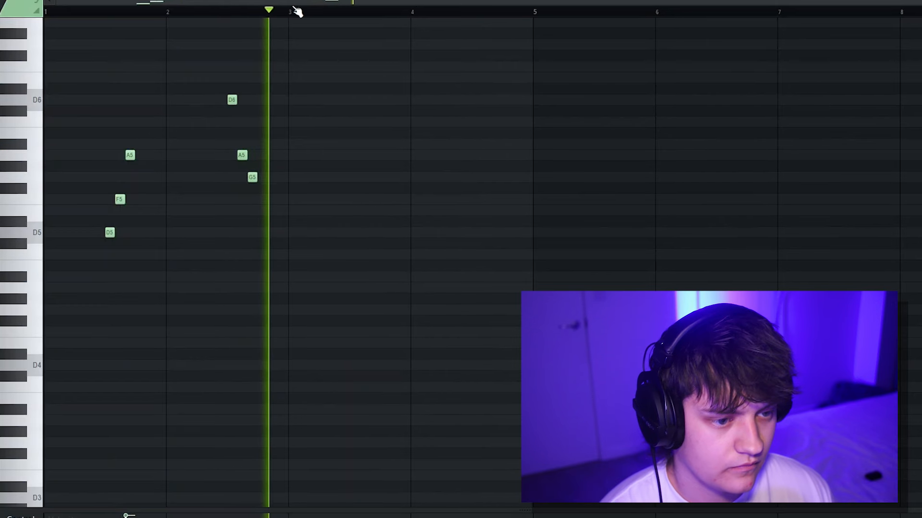
pyautogui.hotkey('ctrl', 'a')
pyautogui.hotkey('ctrl', 'b')
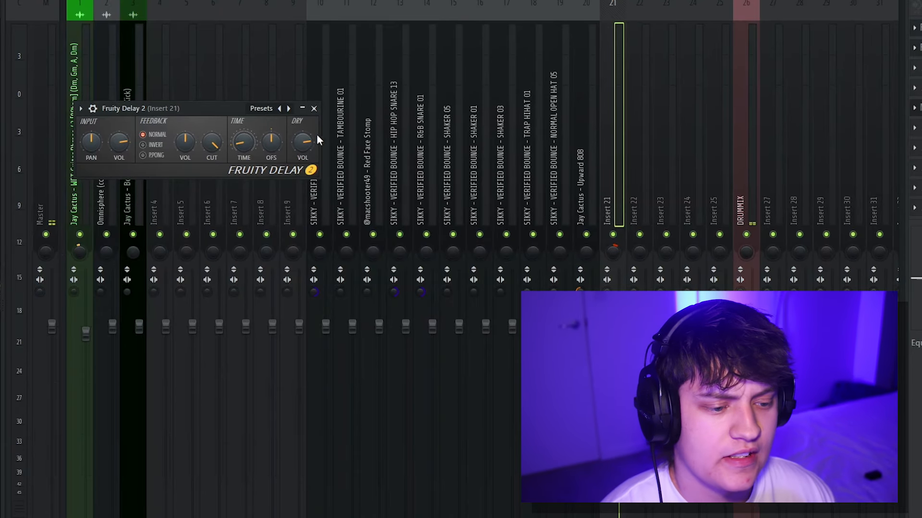
pyautogui.click(917, 68)
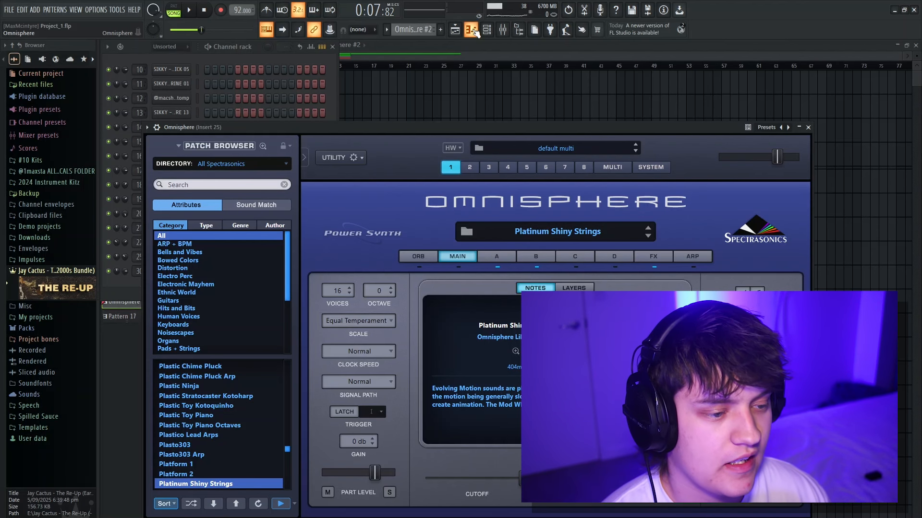
# Open the Omnisphere #2 pattern's notes in the piano roll, play them and highlight the bar 4 notes
pyautogui.click(471, 30)
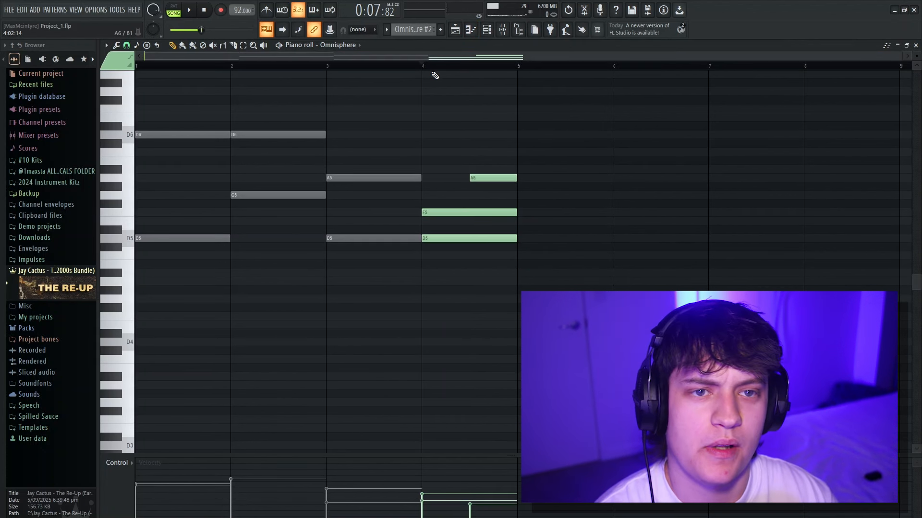
pyautogui.press('space')
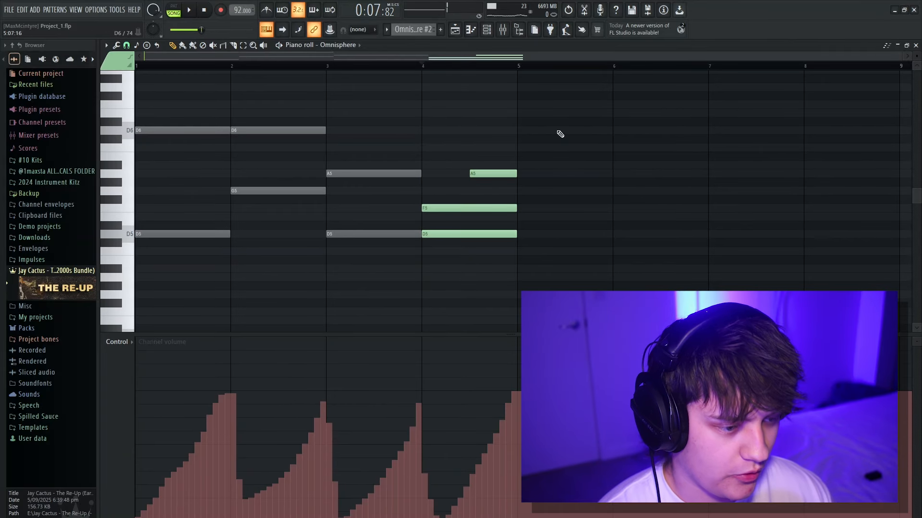
pyautogui.moveTo(540, 127); pyautogui.dragTo(453, 254)
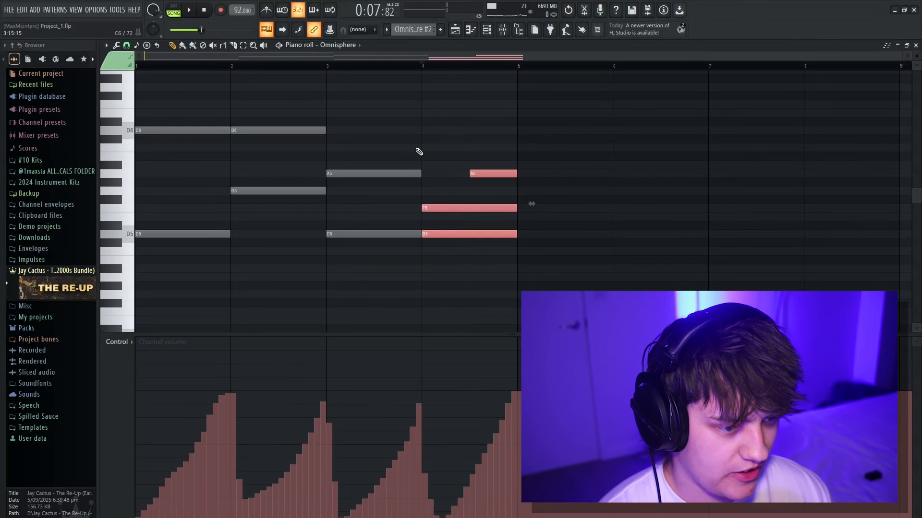
# Open the Kontakt 8 string chords of Pattern 17 in the piano roll and play them back
pyautogui.click(459, 31)
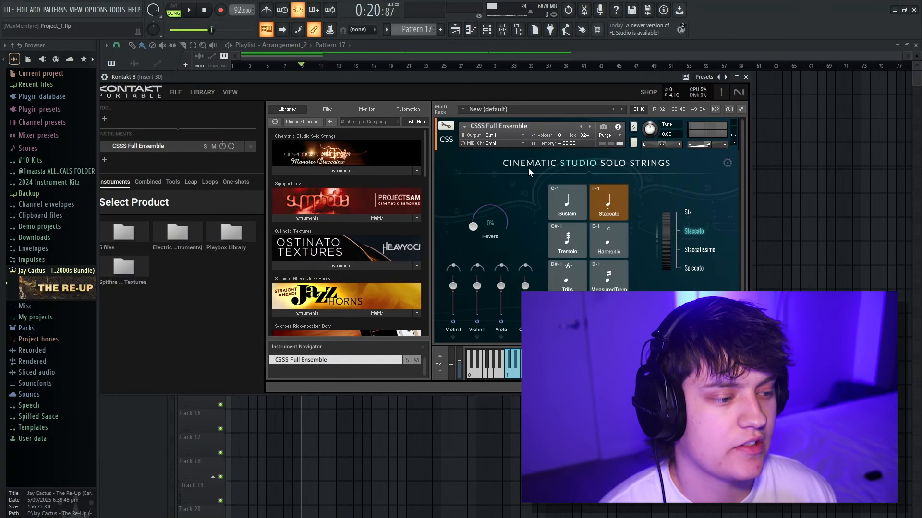
pyautogui.click(470, 31)
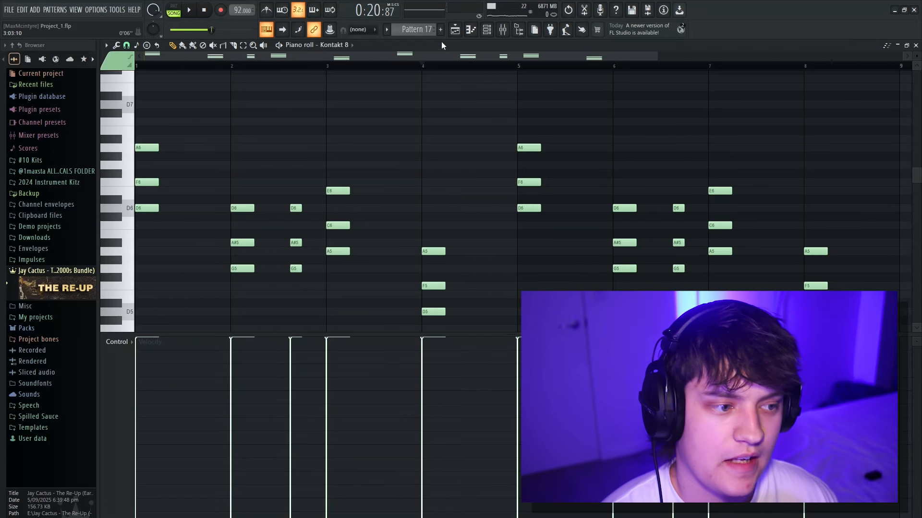
pyautogui.press('space')
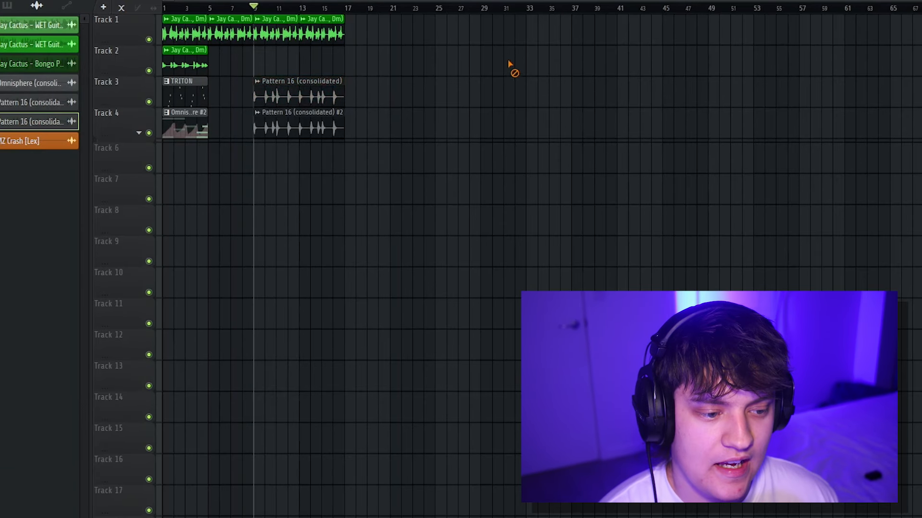
# Examine the settings of both Pattern 16 (consolidated) audio clips and the effects on mixer insert 33
pyautogui.doubleClick(294, 122)
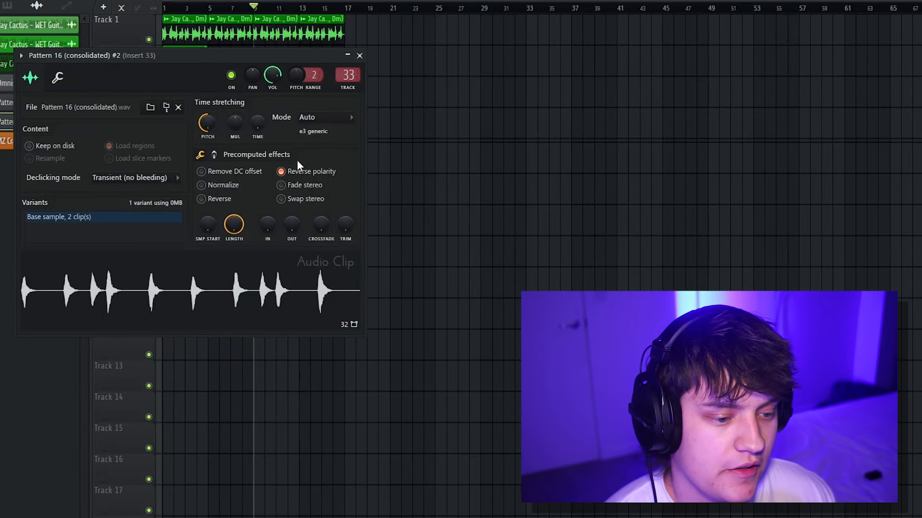
pyautogui.click(359, 55)
pyautogui.moveTo(339, 77); pyautogui.dragTo(276, 127)
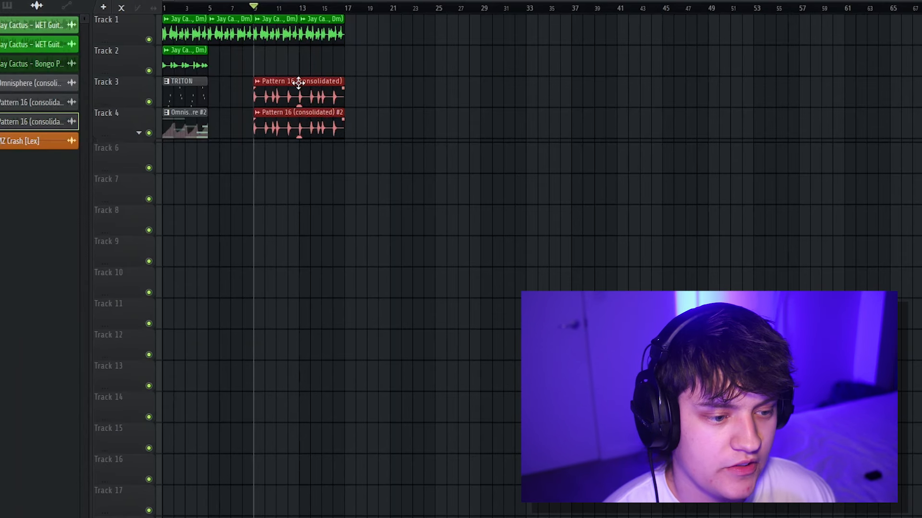
pyautogui.doubleClick(297, 82)
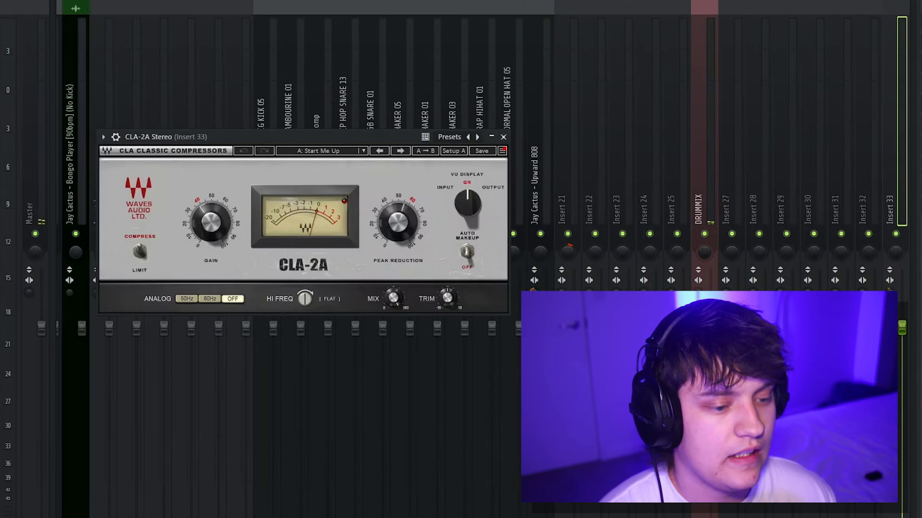
pyautogui.click(920, 144)
pyautogui.click(921, 152)
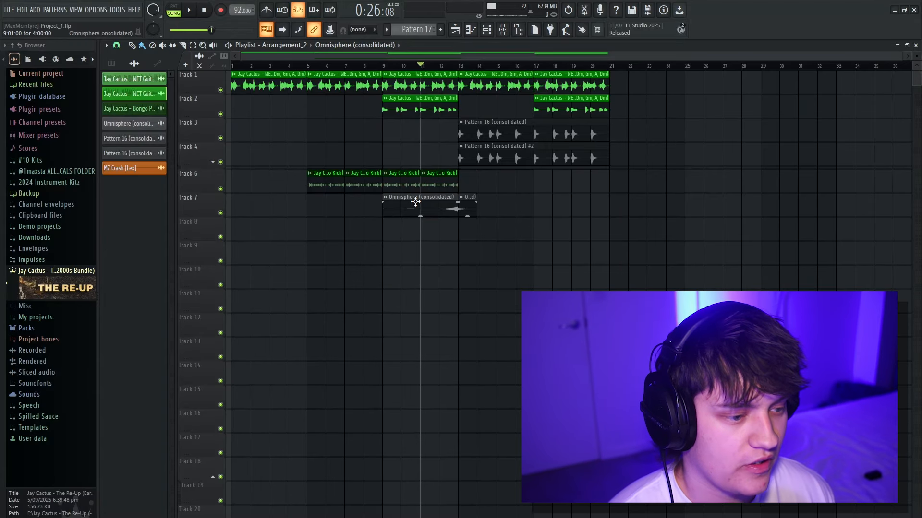
# Delete the guitar clip at bar 17 on Track 1 and play the arrangement
pyautogui.moveTo(621, 192); pyautogui.dragTo(480, 32)
pyautogui.rightClick(595, 84)
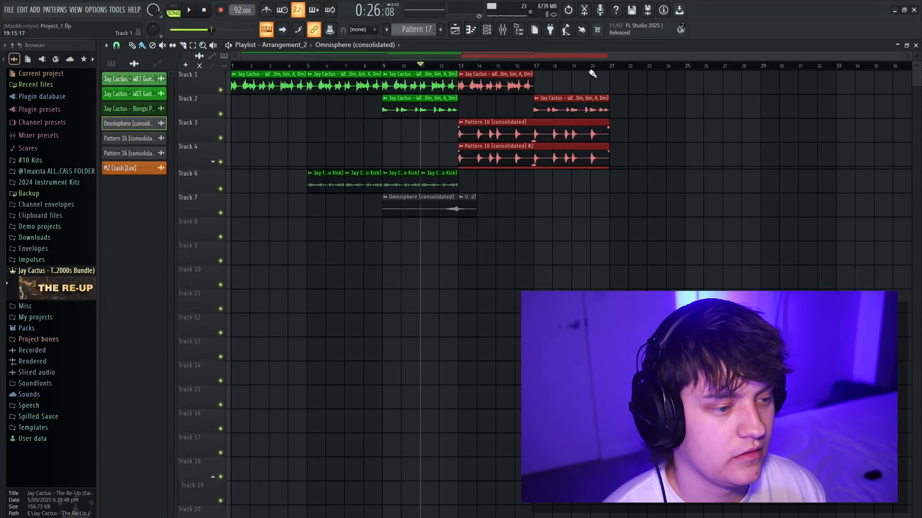
pyautogui.press('space')
pyautogui.keyDown('ctrl'); pyautogui.click(706, 98); pyautogui.keyUp('ctrl')
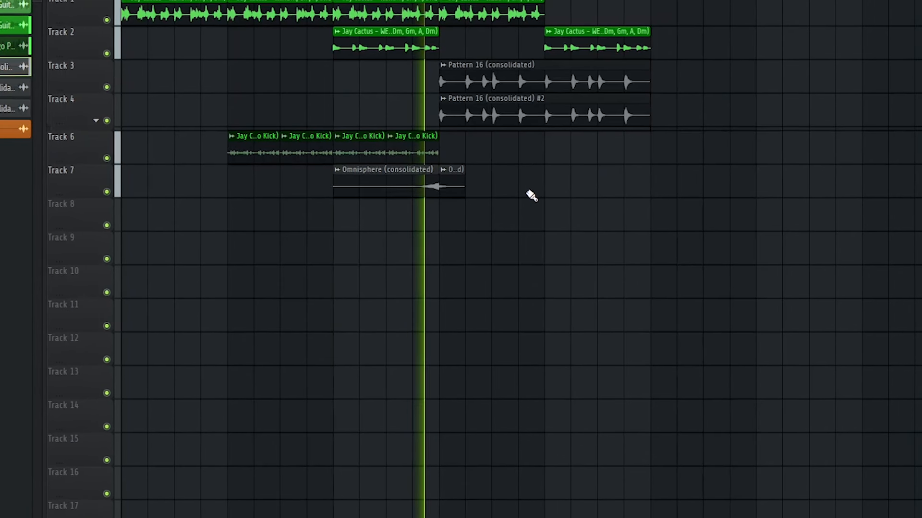
# Duplicate the last guitar clip on Track 1 to extend the loop, and play the arrangement
pyautogui.moveTo(590, 6); pyautogui.dragTo(539, 28)
pyautogui.hotkey('ctrl', 'b')
pyautogui.keyDown('ctrl'); pyautogui.click(885, 148); pyautogui.keyUp('ctrl')
pyautogui.press('space')
# Review the TAMBOURINE 01 and Upward 808 notes in the piano roll with playback
pyautogui.click(306, 45)
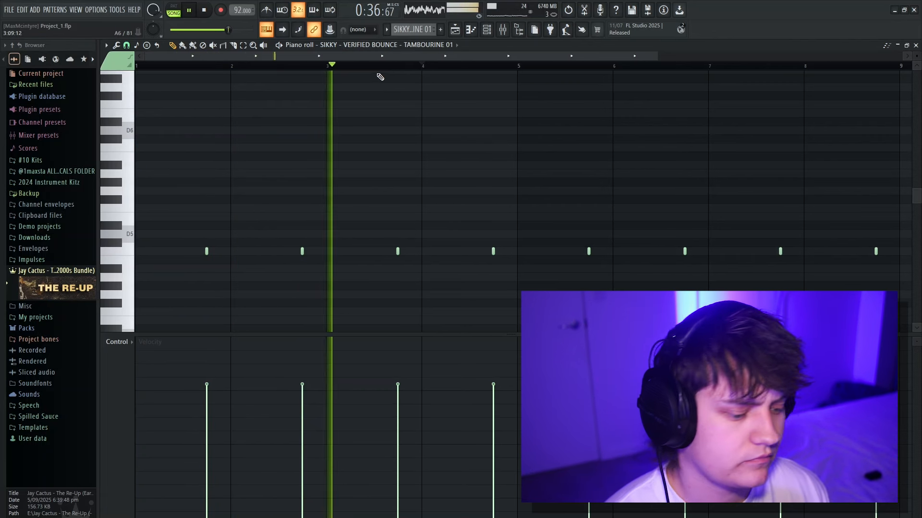
pyautogui.click(417, 46)
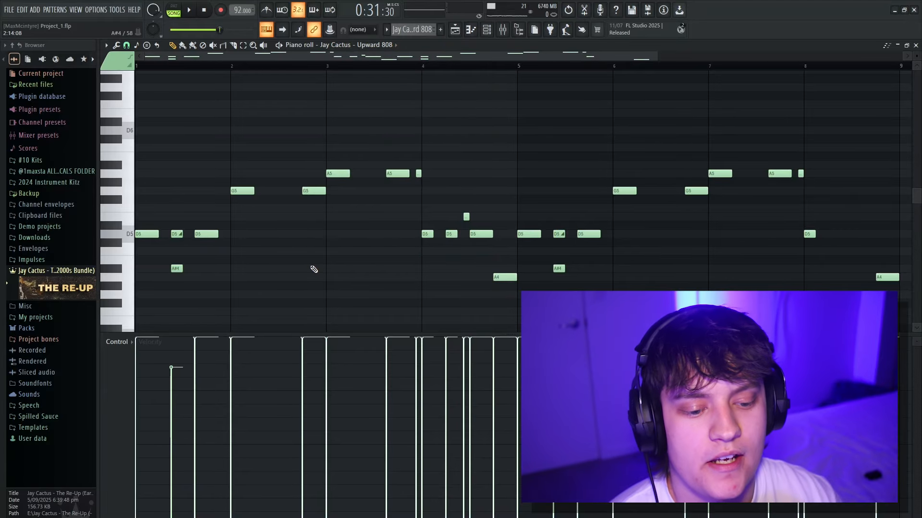
pyautogui.press('space')
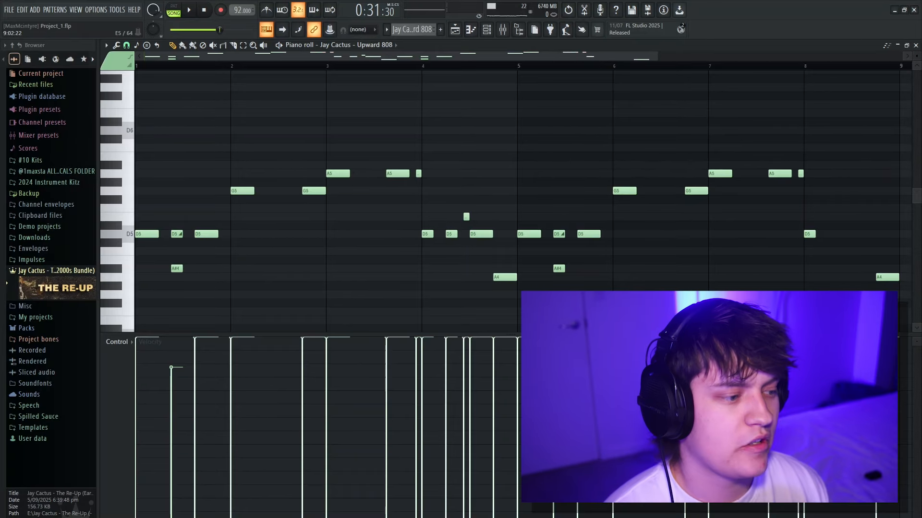
# Examine the Upward 808 bassline across its eight bars by highlighting groups of its notes
pyautogui.moveTo(892, 162); pyautogui.dragTo(192, 456)
pyautogui.scroll(3, 413, 144)
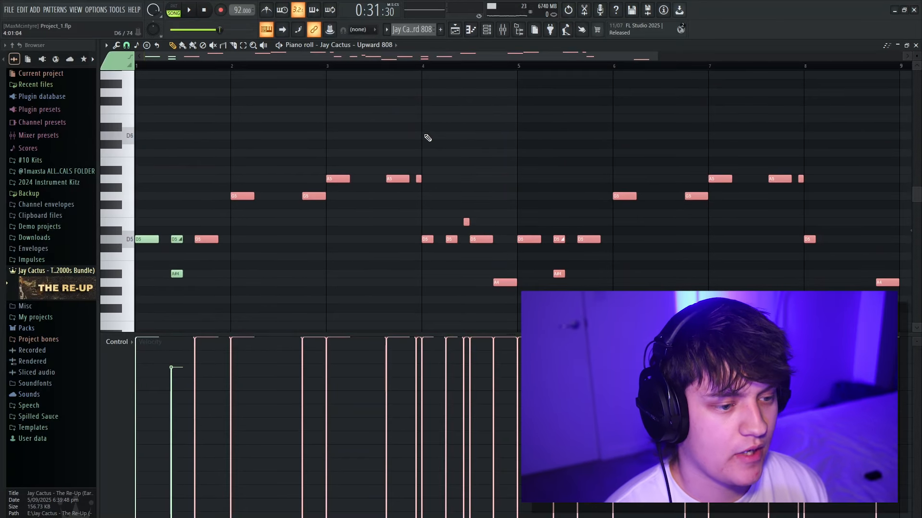
pyautogui.keyDown('ctrl'); pyautogui.click(458, 115); pyautogui.keyUp('ctrl')
pyautogui.moveTo(413, 131); pyautogui.dragTo(20, 435)
pyautogui.scroll(6, 484, 271)
pyautogui.moveTo(810, 141); pyautogui.dragTo(527, 286)
pyautogui.scroll(3, 480, 216)
pyautogui.moveTo(408, 216); pyautogui.dragTo(518, 291)
pyautogui.moveTo(884, 289); pyautogui.dragTo(798, 200)
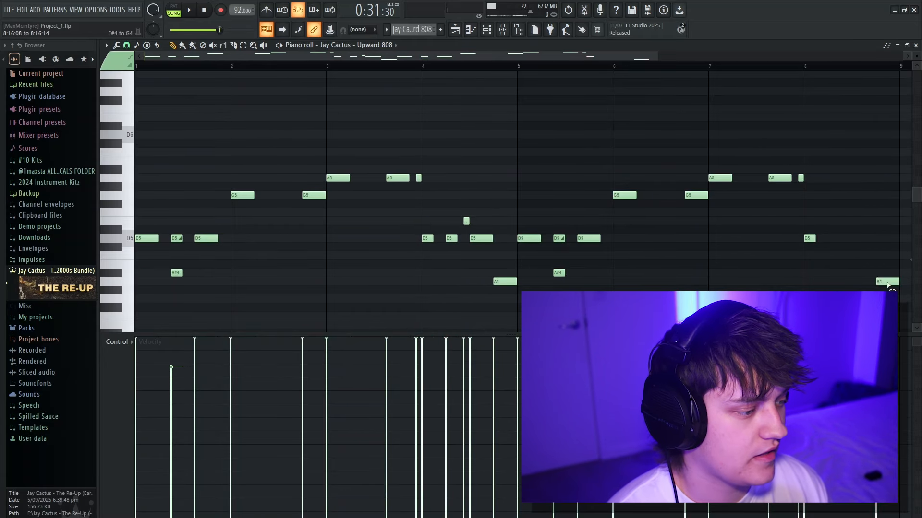
pyautogui.moveTo(497, 268); pyautogui.dragTo(407, 182)
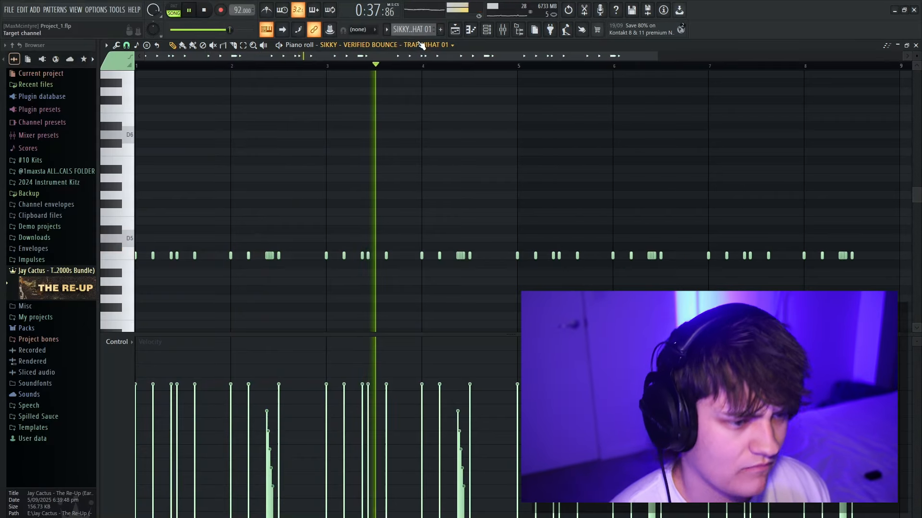
# Review the TRAP HIHAT 01 pattern and another channel's notes, and play the soloed snare and shaker patterns
pyautogui.click(423, 45)
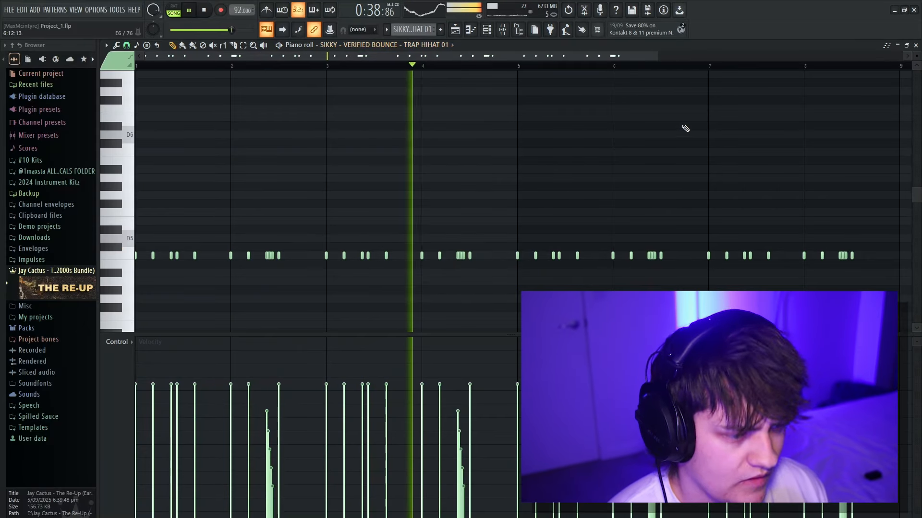
pyautogui.click(438, 45)
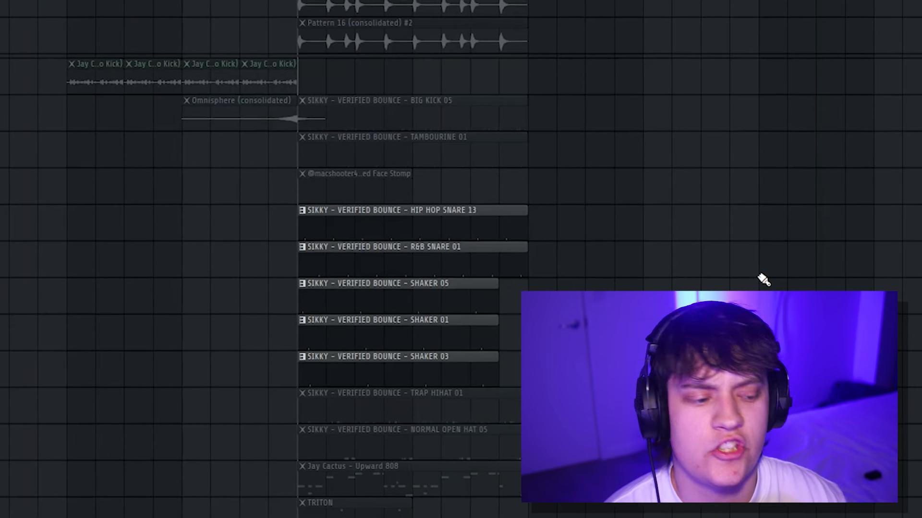
pyautogui.press('space')
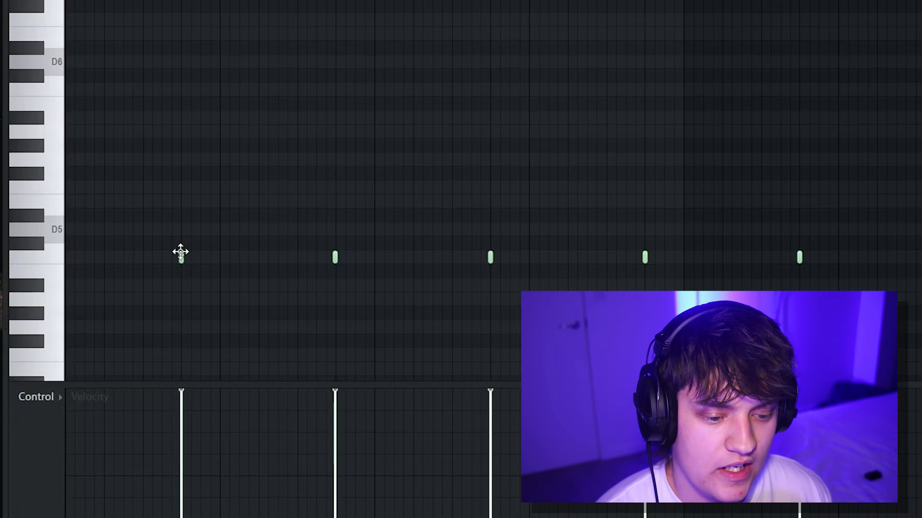
# Try nudging the first R&B SNARE 01 note off the grid, and undo the nudge
pyautogui.scroll(-1, 180, 252)
pyautogui.moveTo(164, 254); pyautogui.dragTo(166, 251)
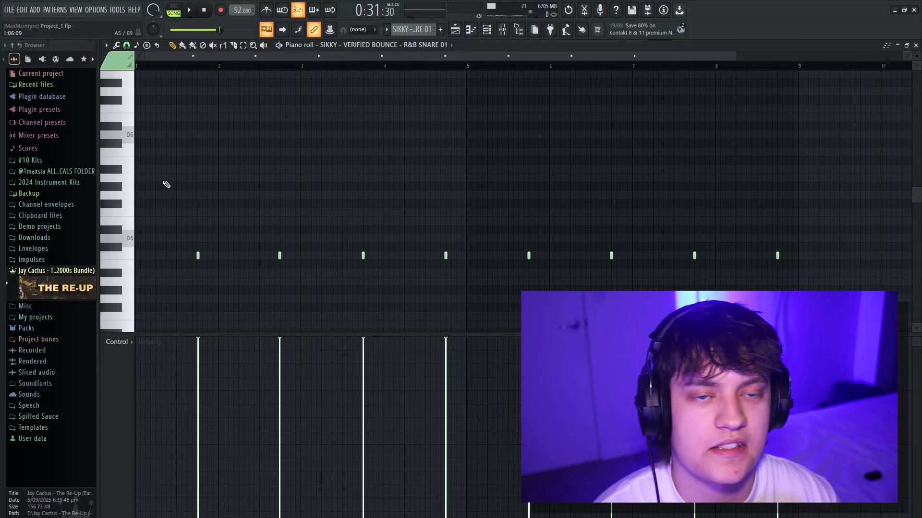
pyautogui.hotkey('ctrl', 'z')
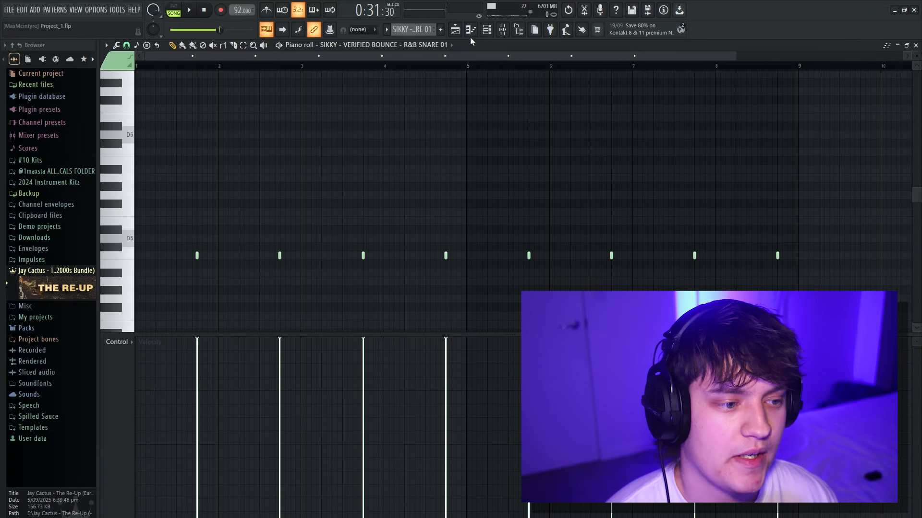
# Show the full beat arrangement in the playlist
pyautogui.click(456, 31)
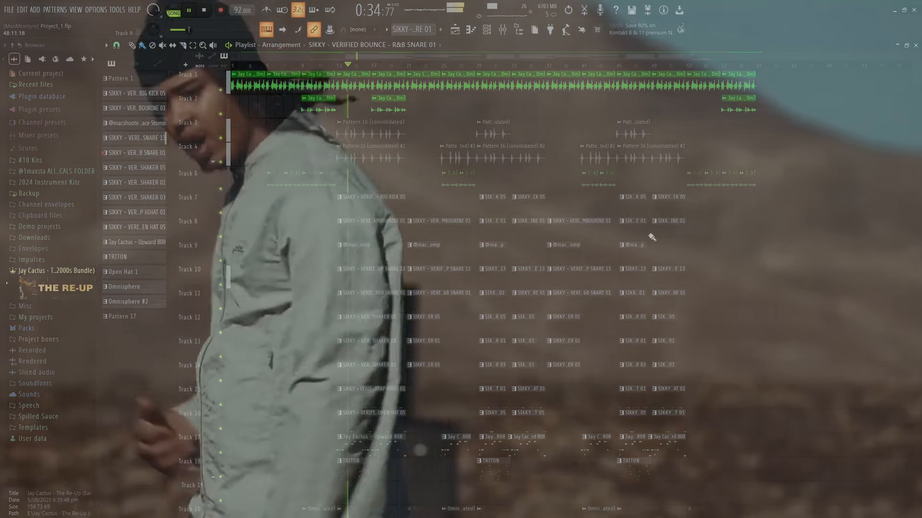
pyautogui.scroll(-1, 844, 302)
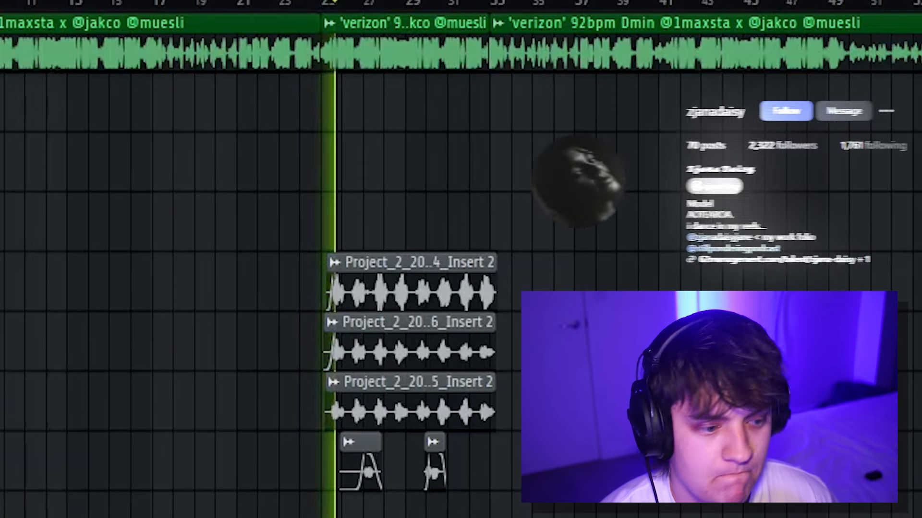
# Play the section at bar 25 of the 'verizon' project and audition its stacked Project_2 Insert 2 clips, highlighting the second and third layers
pyautogui.press('space')
pyautogui.press('space')
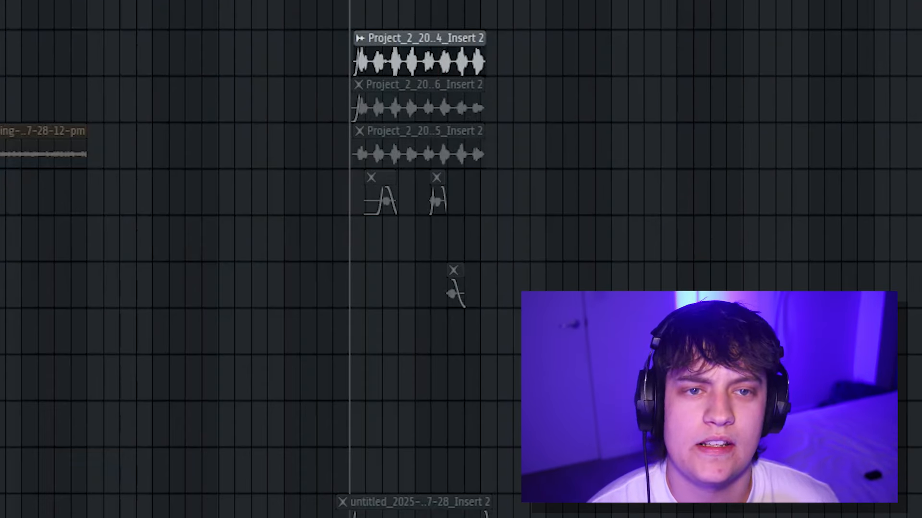
pyautogui.moveTo(595, 46); pyautogui.dragTo(409, 137)
pyautogui.keyDown('ctrl'); pyautogui.click(651, 29); pyautogui.keyUp('ctrl')
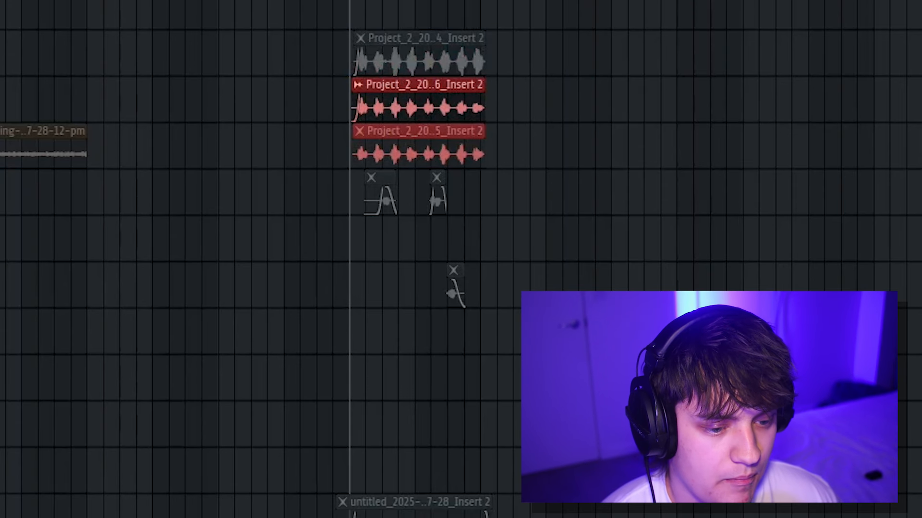
pyautogui.rightClick(234, 67)
pyautogui.press('space')
pyautogui.press('space')
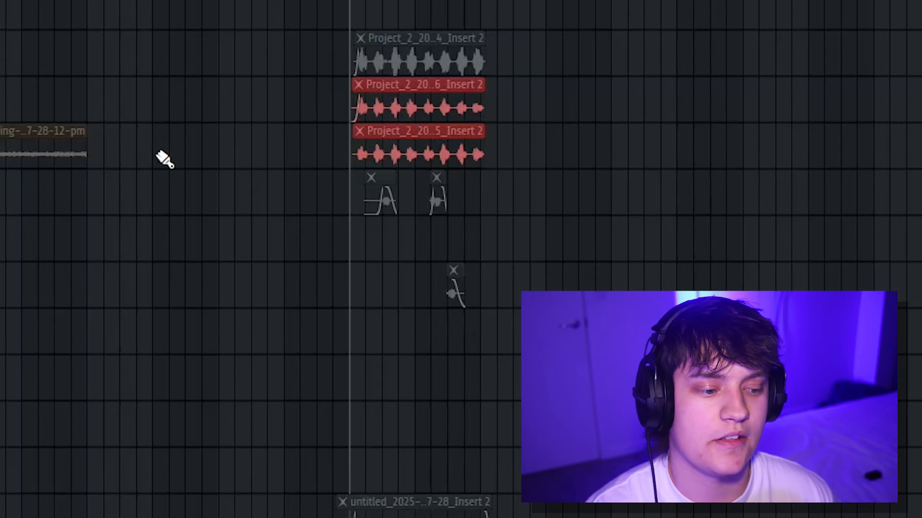
pyautogui.rightClick(158, 153)
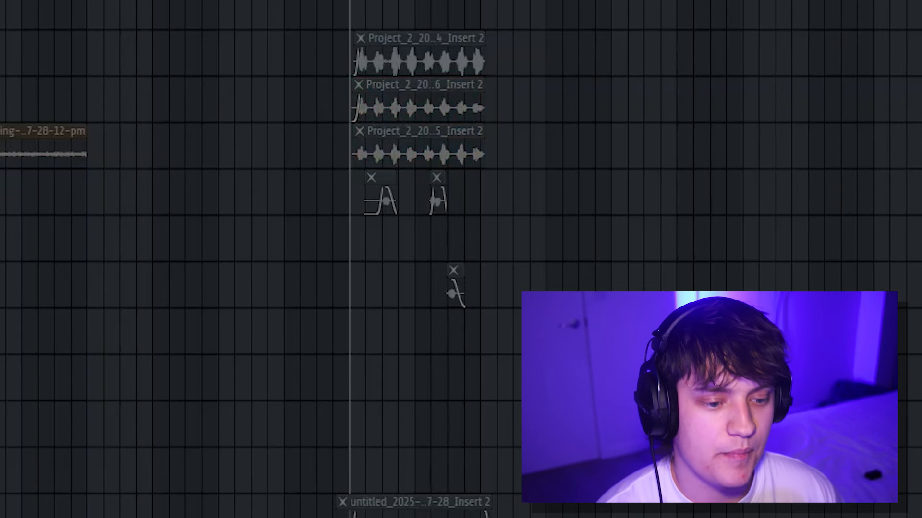
pyautogui.moveTo(645, 114); pyautogui.dragTo(460, 134)
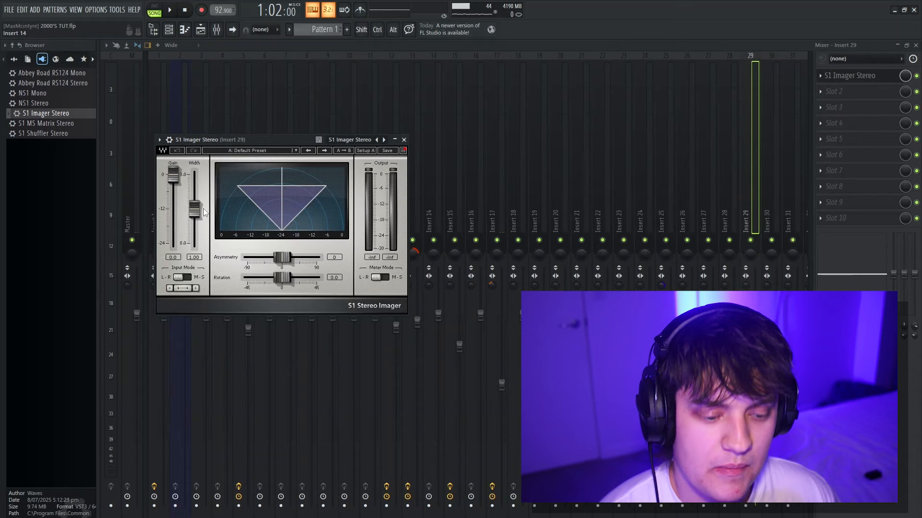
# Set the Width of the S1 Imager Stereo on Insert 29 to 2.41
pyautogui.moveTo(194, 210); pyautogui.dragTo(194, 184)
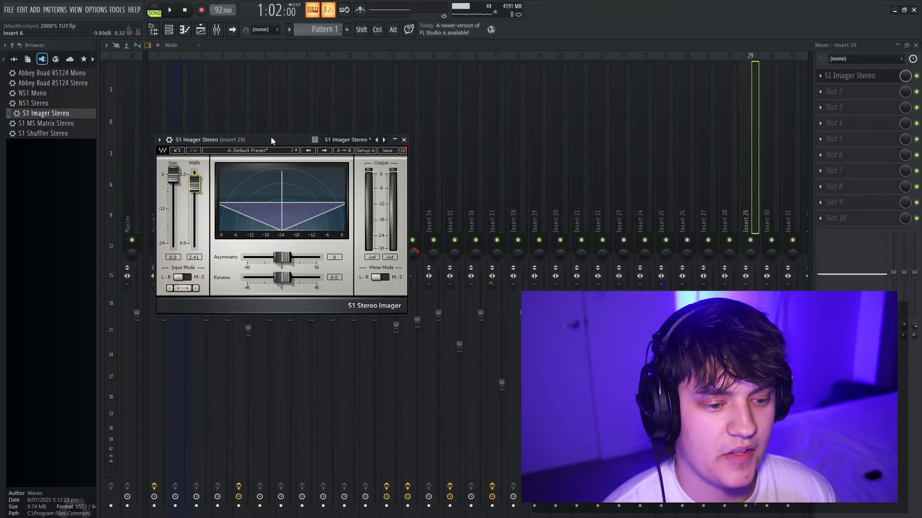
# Play the playlist section from bar 25 with the Track 15 clip still muted, to hear the Track 6 and 7 layers
pyautogui.moveTo(267, 139); pyautogui.dragTo(340, 156)
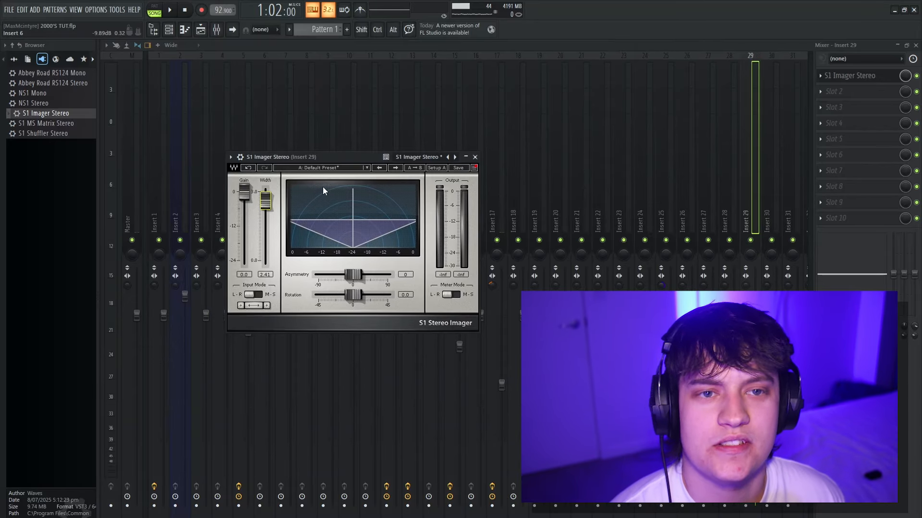
pyautogui.press('F5')
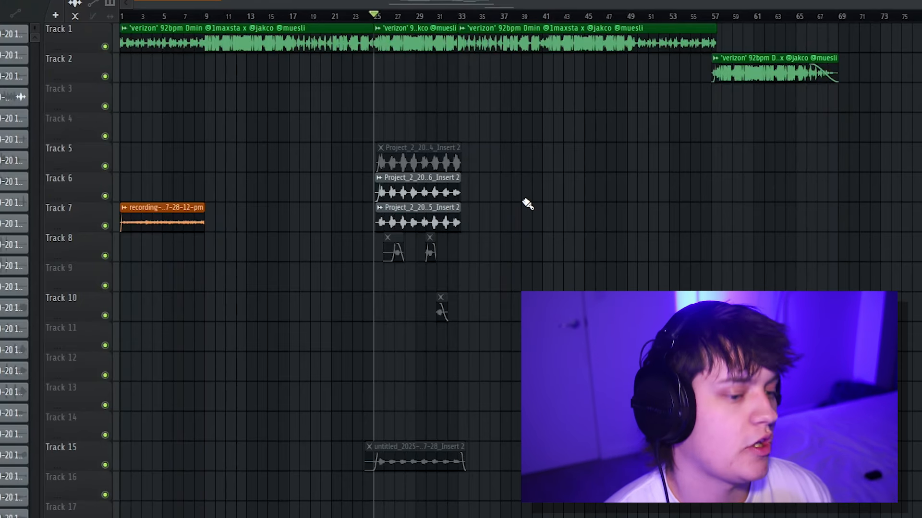
pyautogui.press('space')
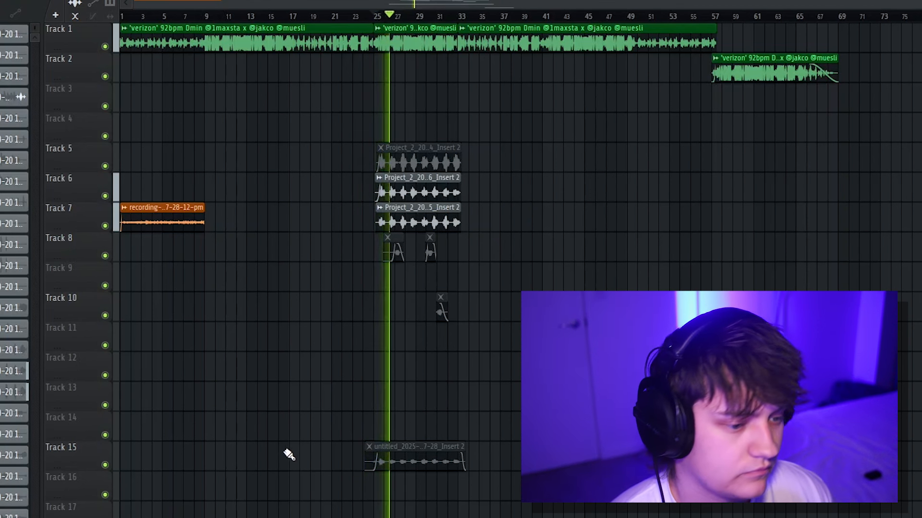
pyautogui.press('space')
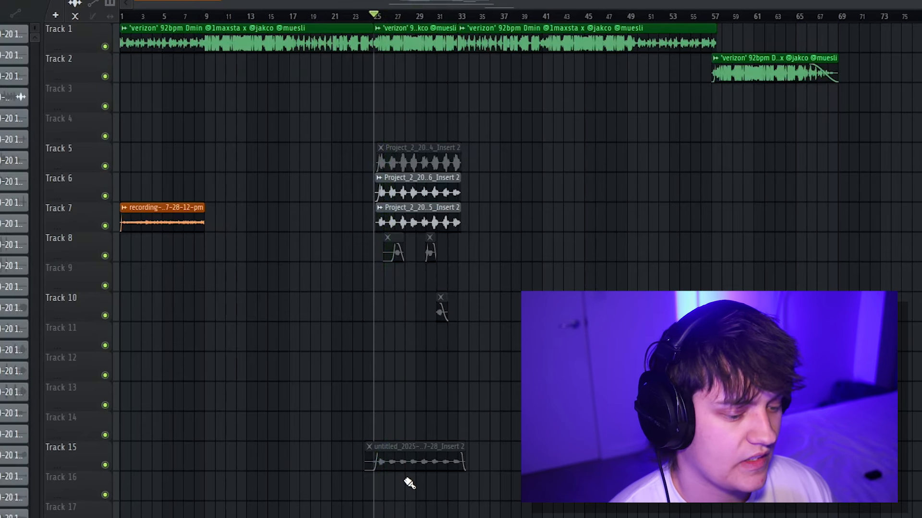
# Unmute the untitled Insert 2 clip on Track 15, play it from bar 25 with the other layers, and highlight the clips
pyautogui.click(411, 464)
pyautogui.press('space')
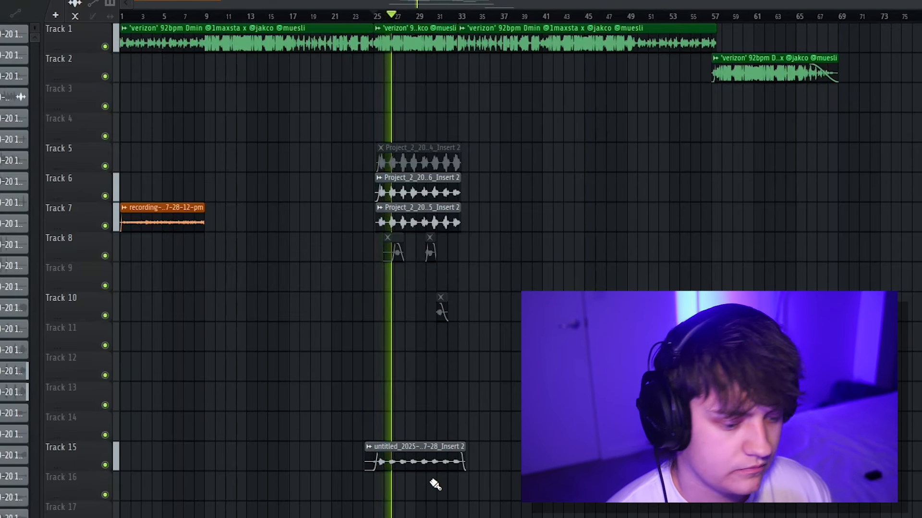
pyautogui.press('space')
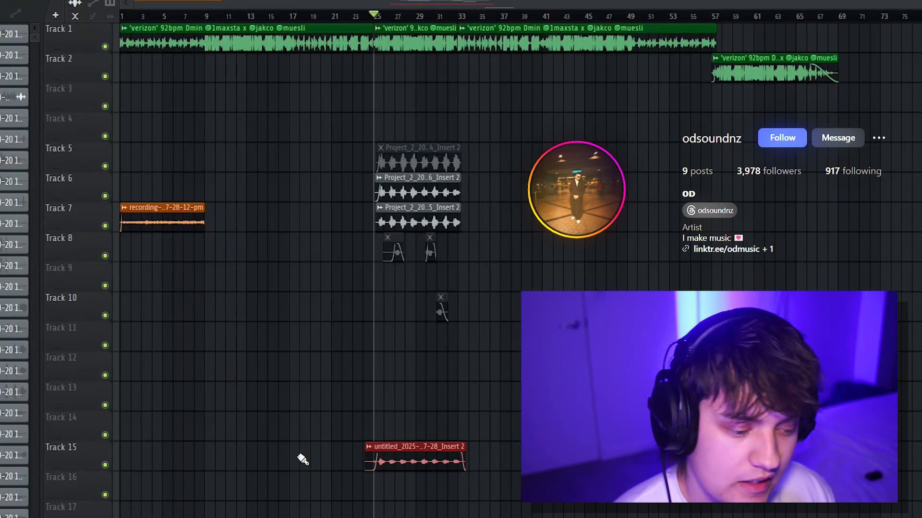
pyautogui.moveTo(510, 468); pyautogui.dragTo(371, 436)
pyautogui.moveTo(546, 228); pyautogui.dragTo(297, 166)
pyautogui.click(562, 253)
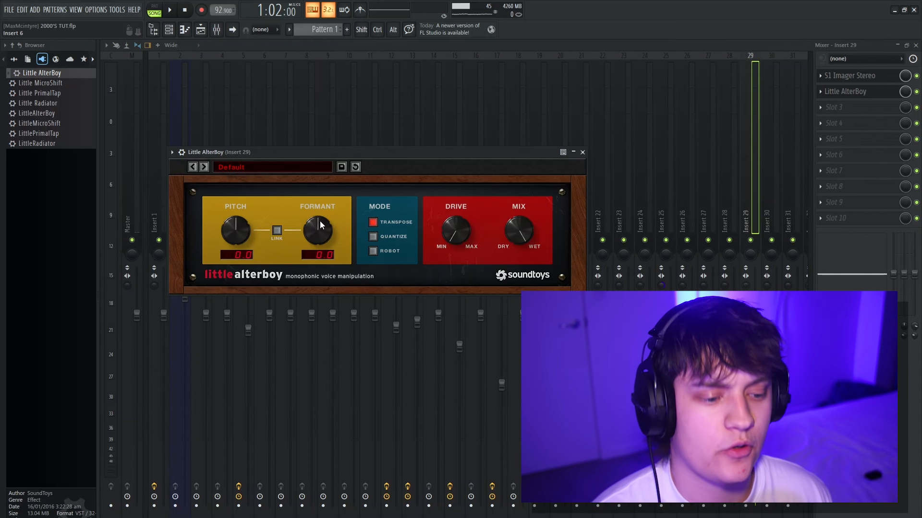
# Set the Formant of Little AlterBoy on Insert 29 to -12.0 semitones
pyautogui.moveTo(318, 224); pyautogui.dragTo(307, 282)
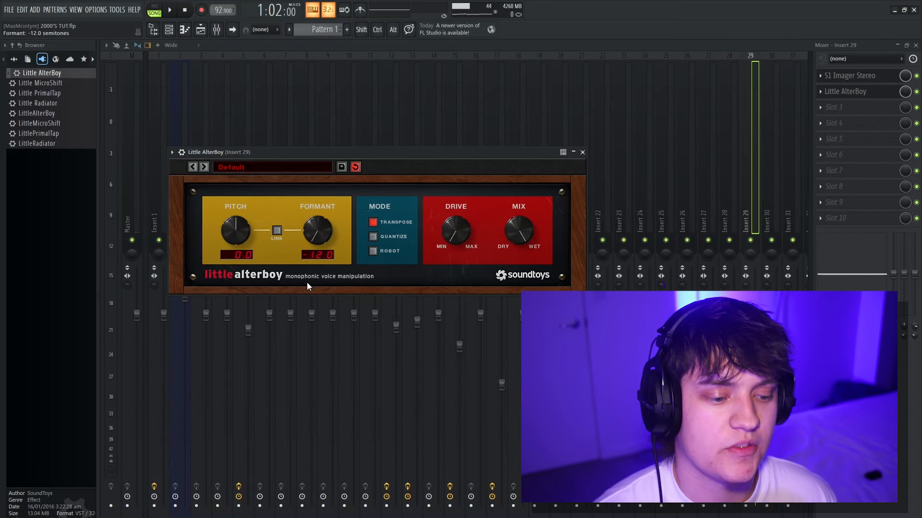
# Enable Reverse polarity in the sample settings of the untitled Insert 2 audio clip on Track 15
pyautogui.press('F5')
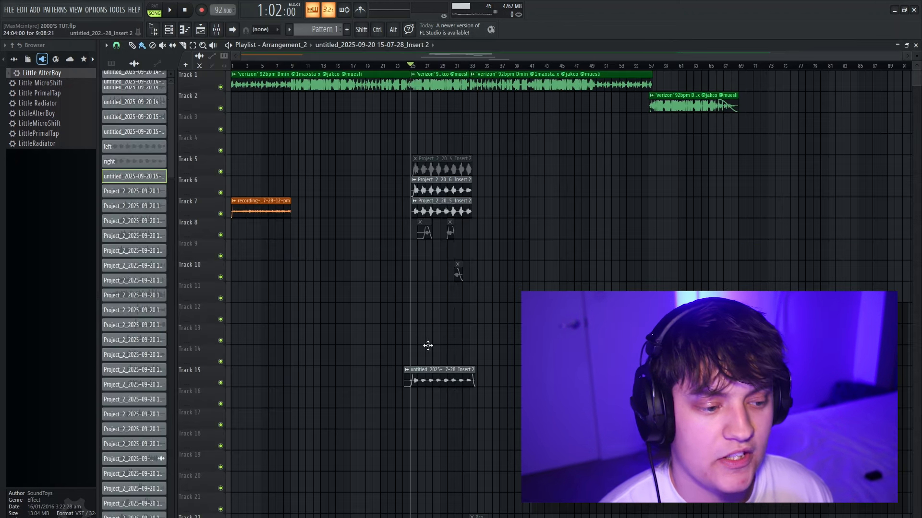
pyautogui.doubleClick(447, 368)
pyautogui.click(399, 230)
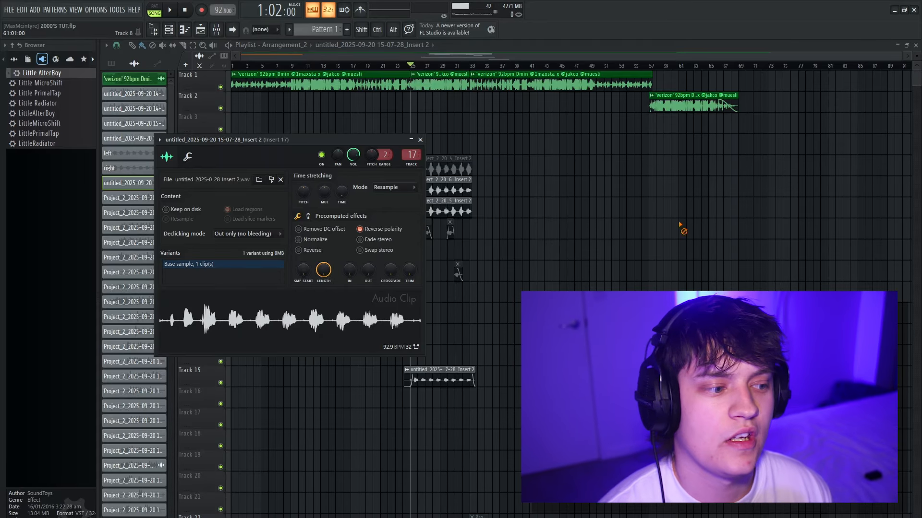
pyautogui.press('Escape')
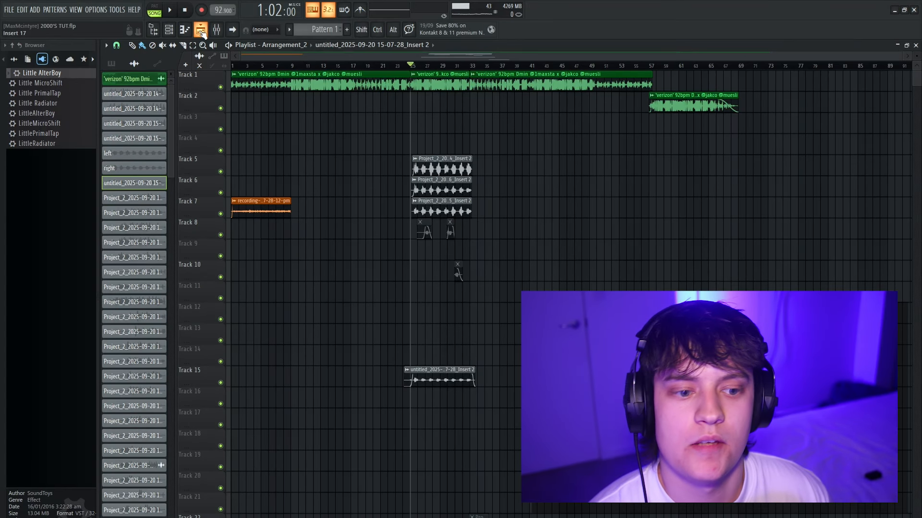
# Add Fruity Parametric EQ 2 to the first effect slot of Insert 19 in the mixer
pyautogui.click(201, 30)
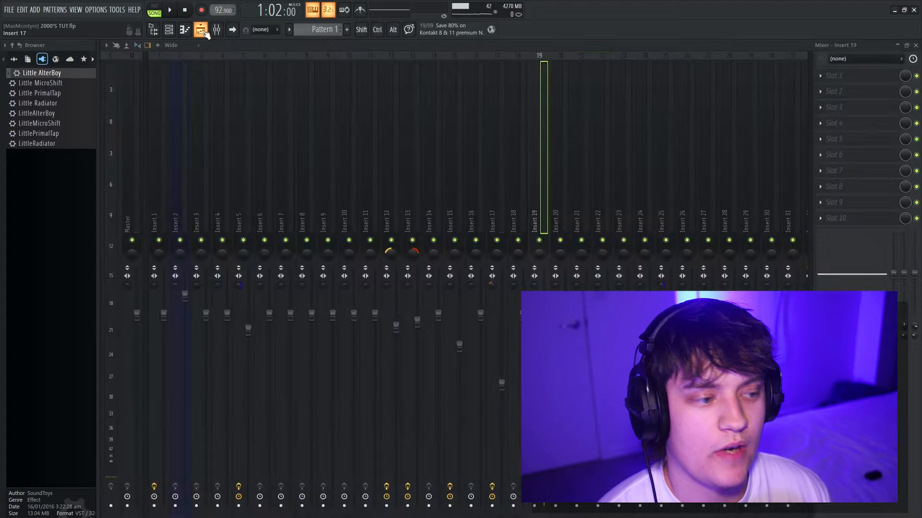
pyautogui.click(845, 77)
pyautogui.moveTo(843, 86)
pyautogui.click(682, 377)
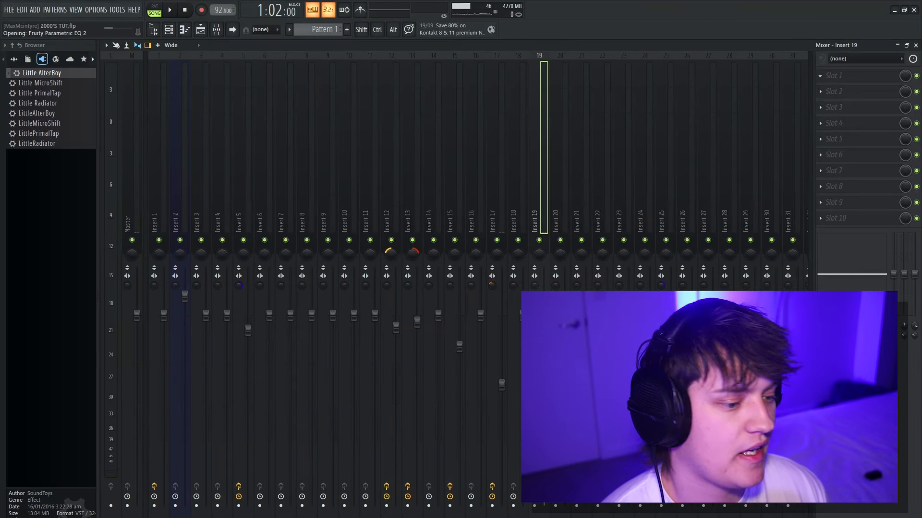
# Shape the Insert 19 EQ with a low cut, a high cut and a slight dip on the high-mid band 6
pyautogui.moveTo(278, 171); pyautogui.dragTo(277, 183)
pyautogui.moveTo(150, 171); pyautogui.dragTo(186, 230)
pyautogui.moveTo(310, 170); pyautogui.dragTo(338, 215)
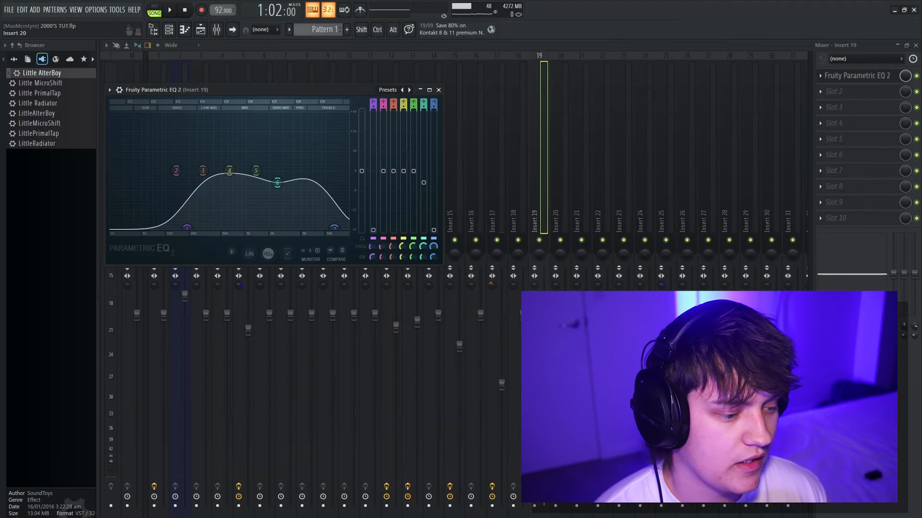
pyautogui.press('Escape')
# Show the playlist briefly and play the beat while viewing the levels and effects of Insert 19 in the mixer
pyautogui.click(201, 29)
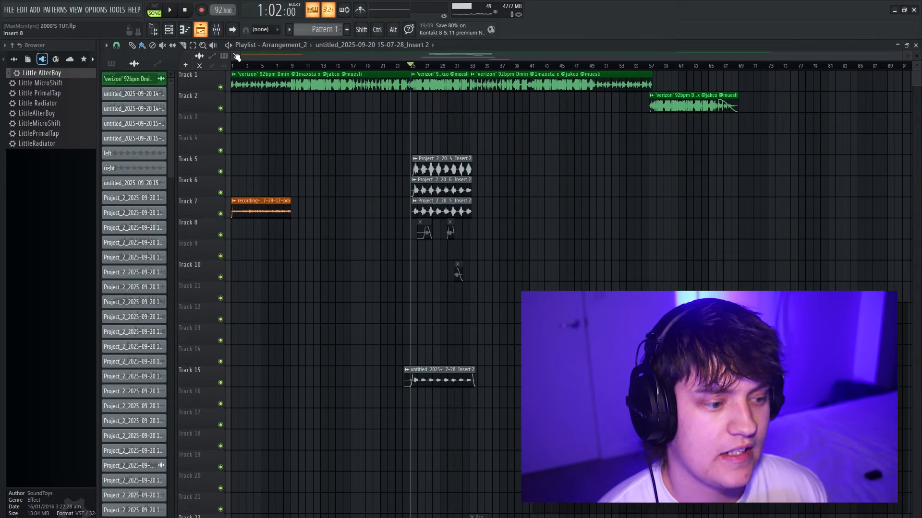
pyautogui.press('F5')
pyautogui.press('space')
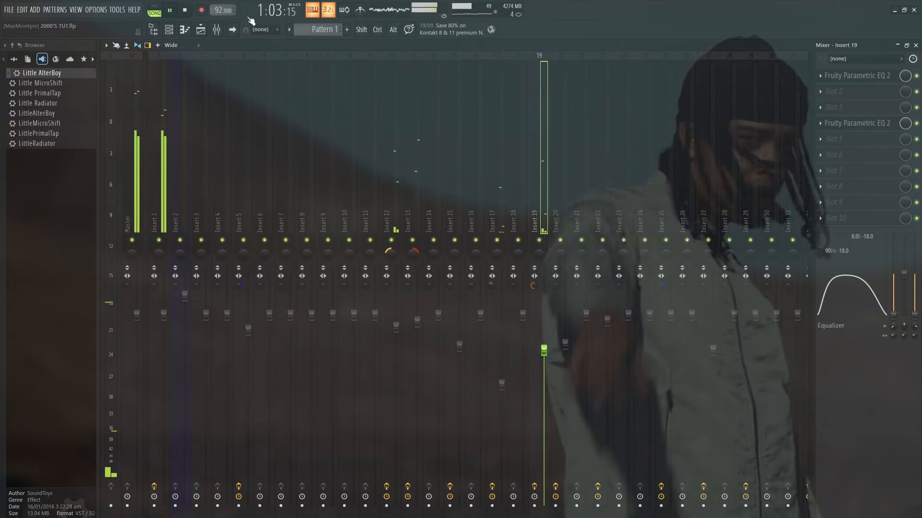